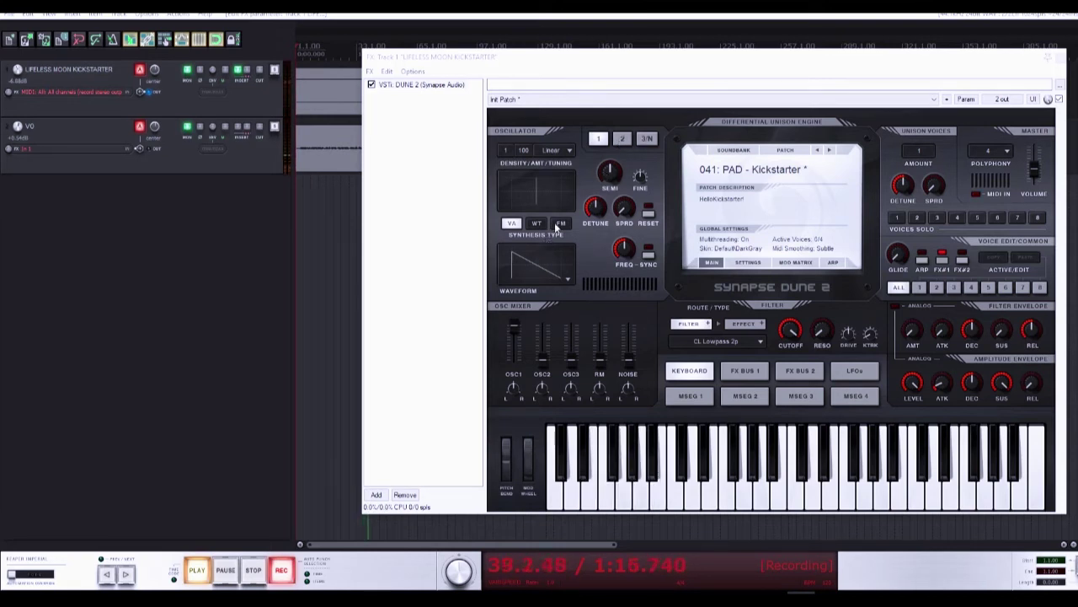
- Set oscillator 1 to density 2 and wavetable synthesis using MH Absolution waveform 04, and raise its detune
click(508, 152)
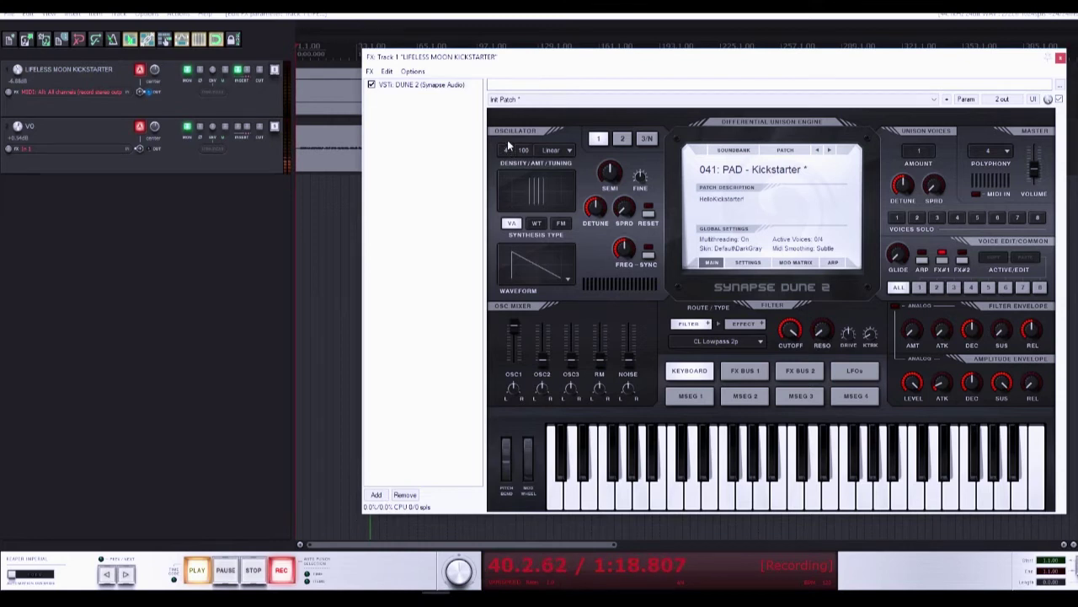
mouse_move(597, 214)
click(537, 223)
click(653, 280)
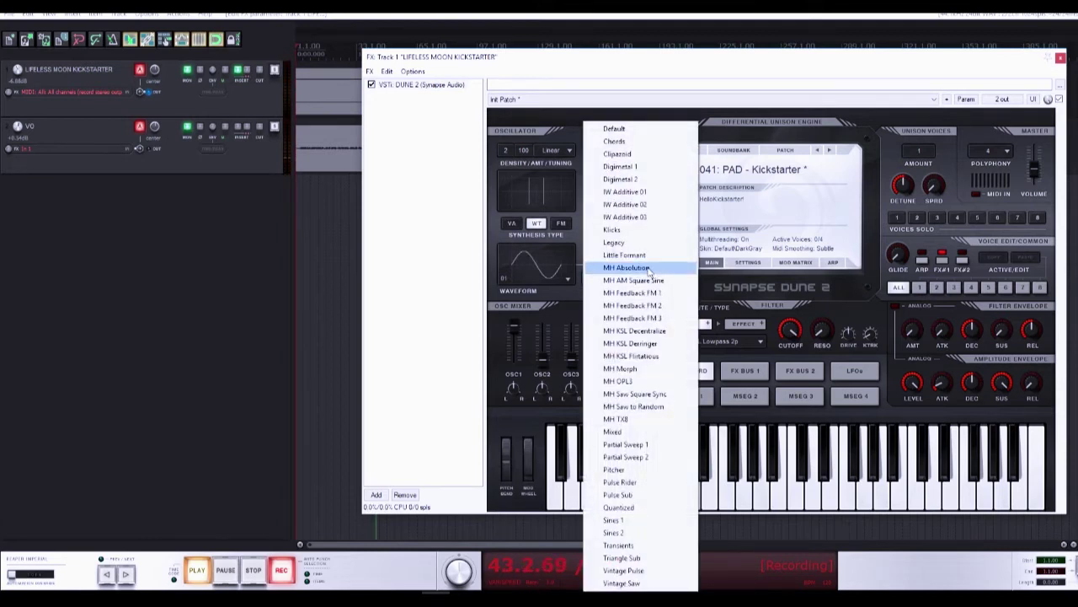
click(648, 268)
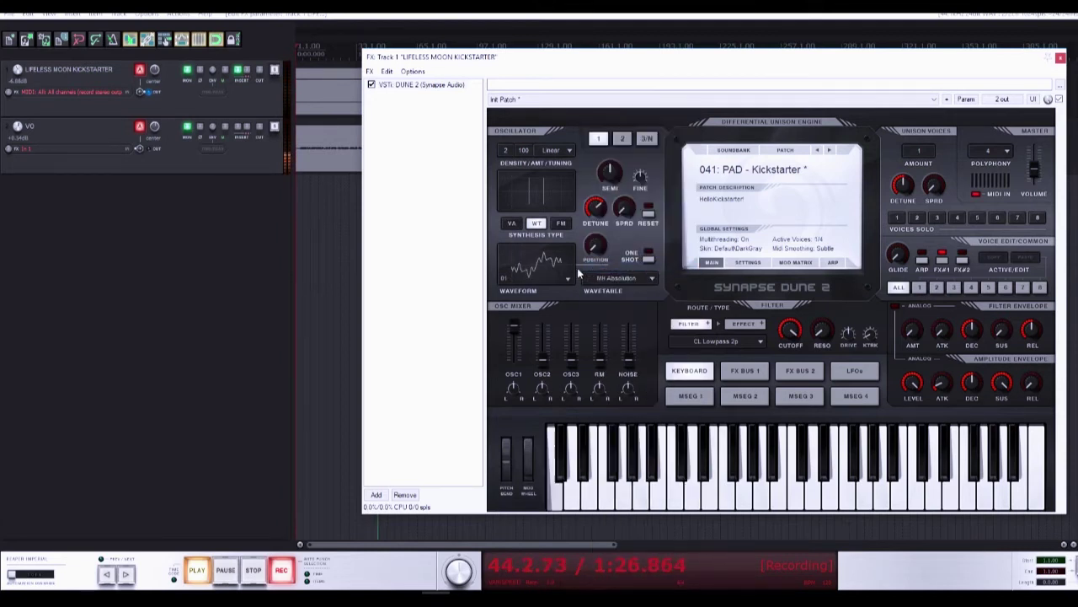
drag(600, 229, 603, 216)
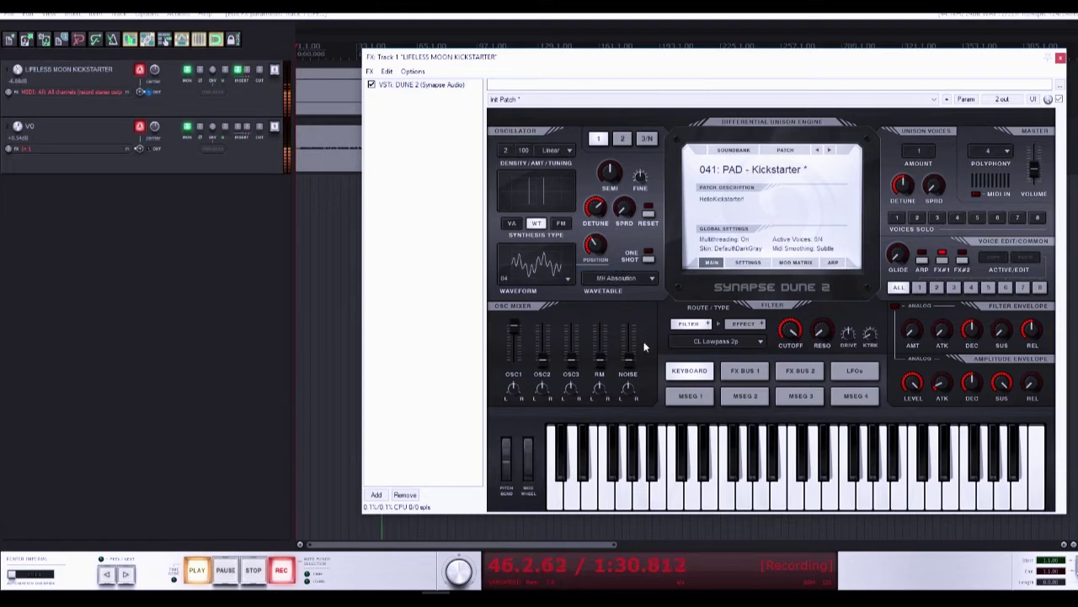
- Lower the filter cutoff to about 42 % and lengthen the amplitude envelope's attack and release
drag(796, 329, 792, 396)
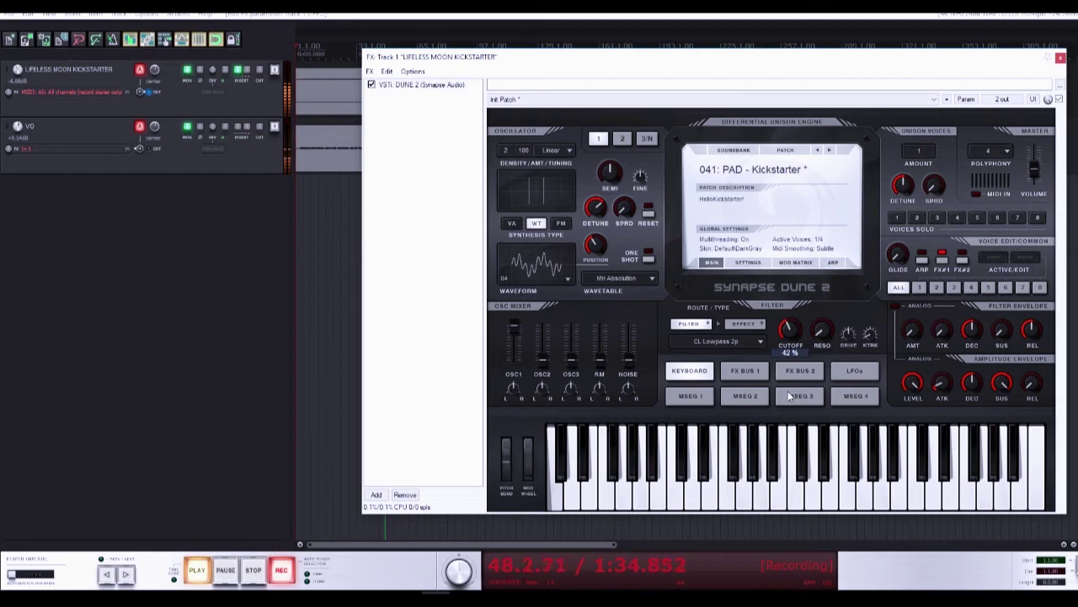
drag(944, 386, 949, 363)
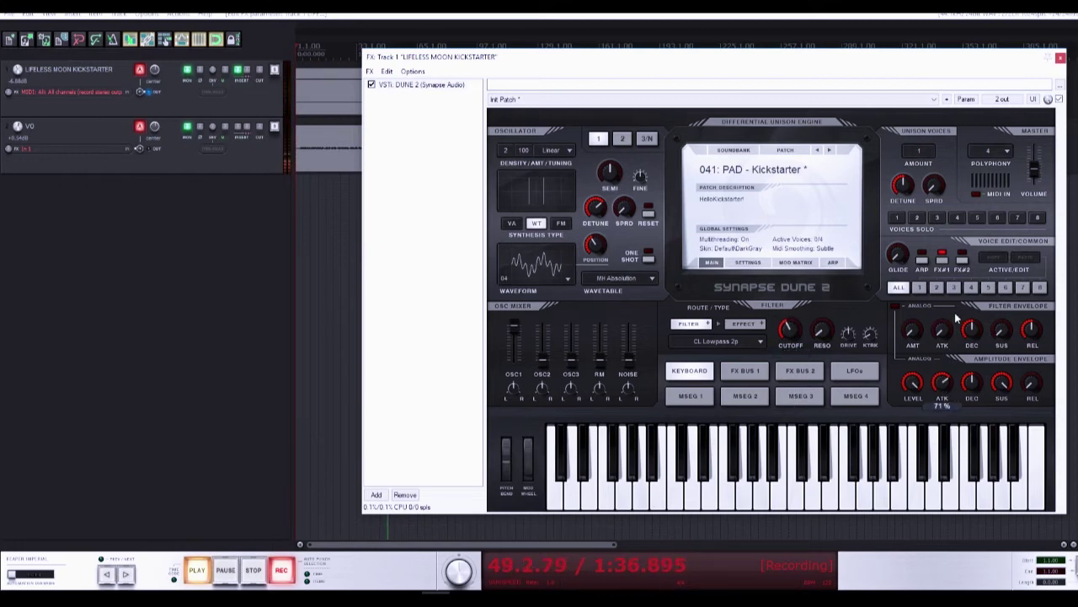
drag(1032, 383, 1039, 289)
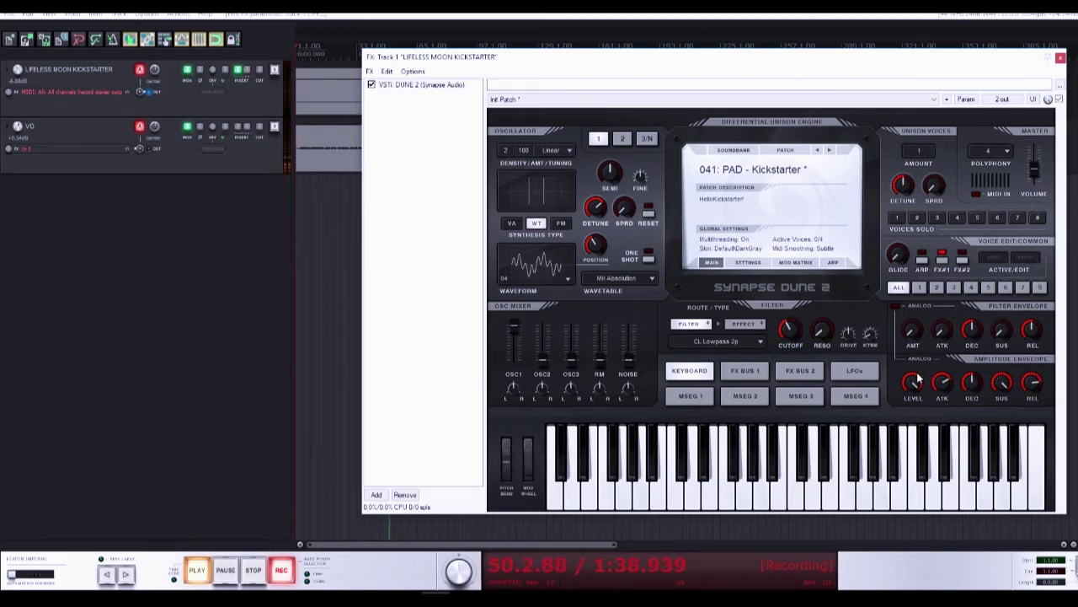
click(947, 381)
- Set oscillator 2 to density 1 and wavetable synthesis, using waveform 04 of the MH TX8 wavetable
click(623, 142)
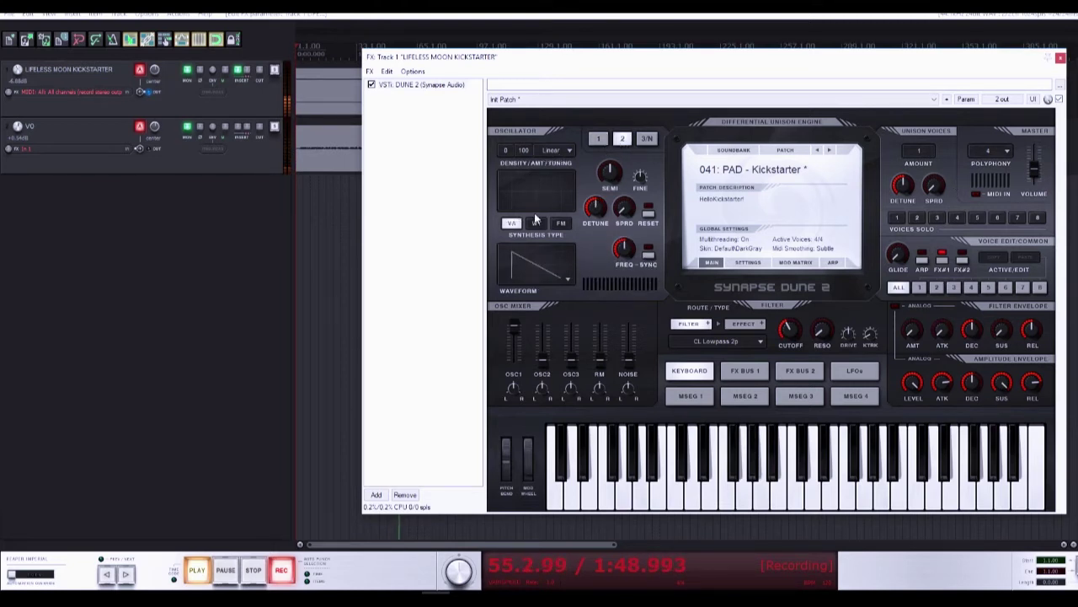
click(568, 279)
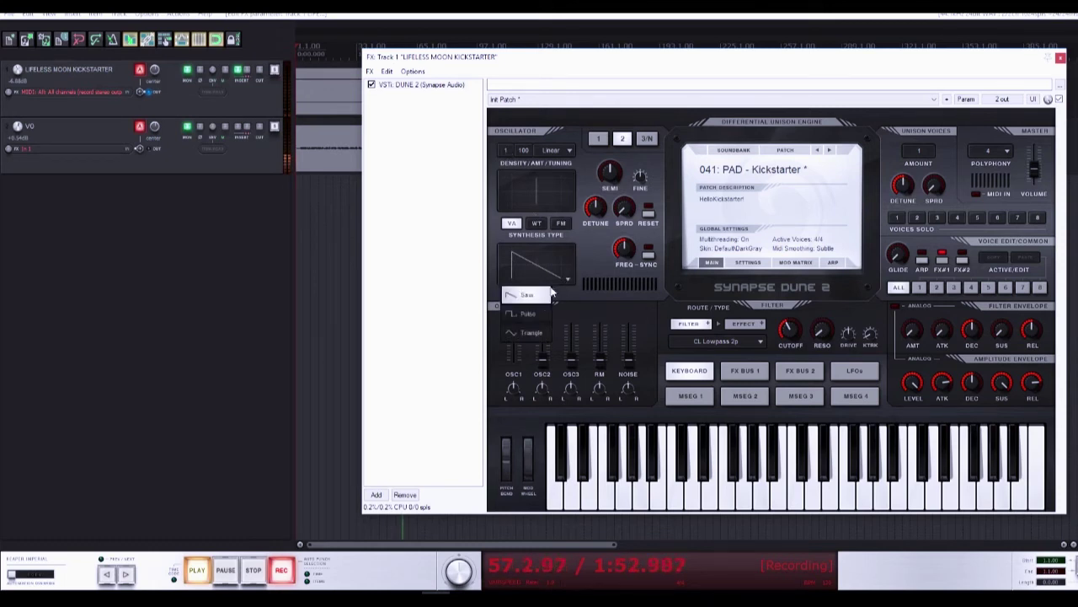
click(537, 224)
click(636, 284)
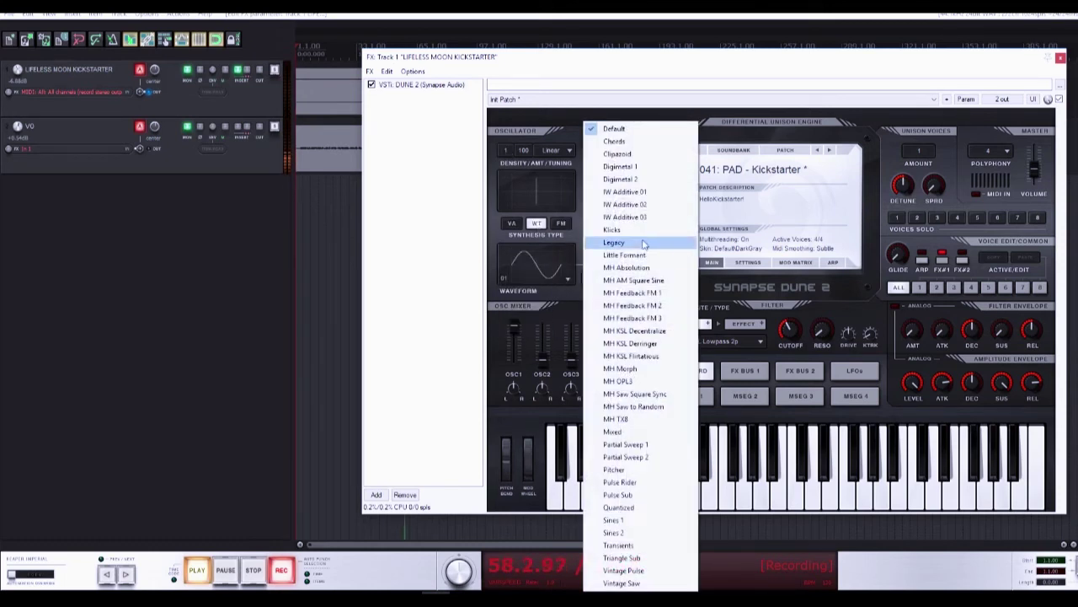
click(624, 415)
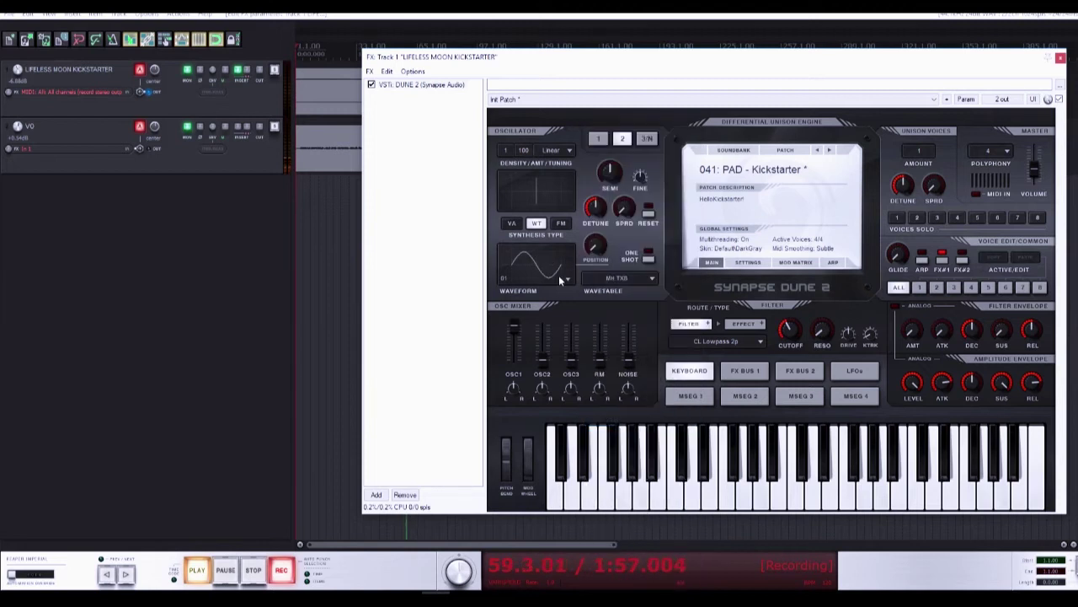
click(567, 278)
click(526, 352)
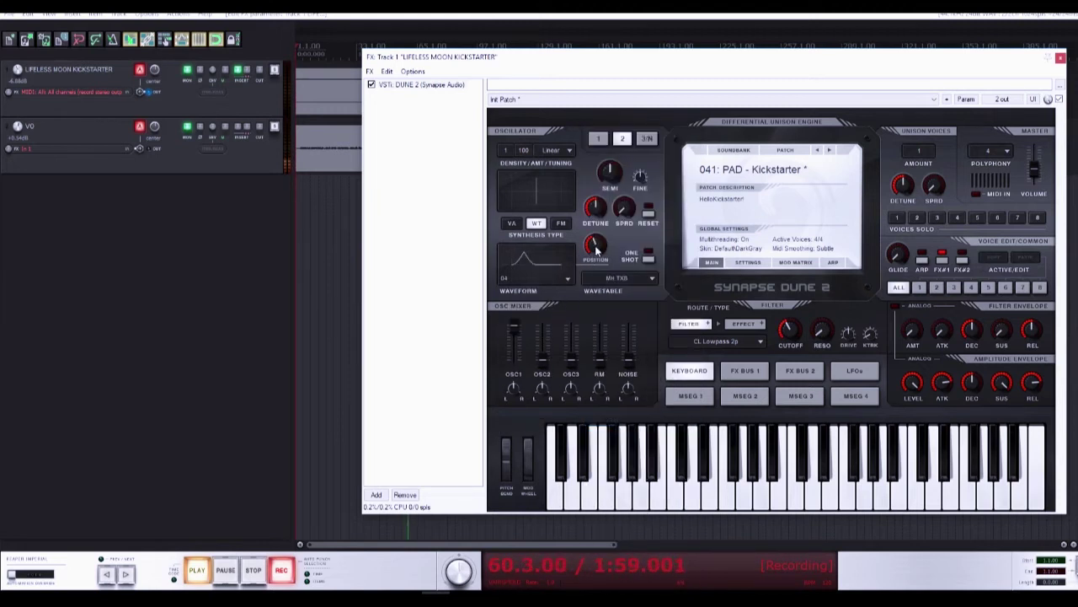
- Bring up only oscillator 2 in the mixer, switch it to waveform 05 and set its wavetable position to about 71 %
drag(544, 358, 543, 337)
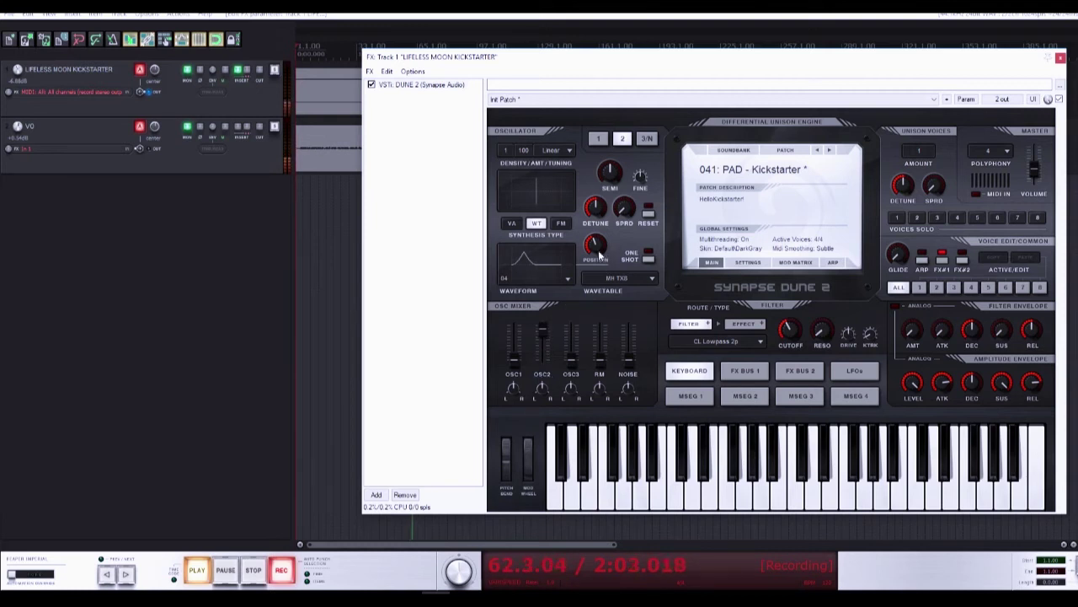
drag(599, 255, 601, 242)
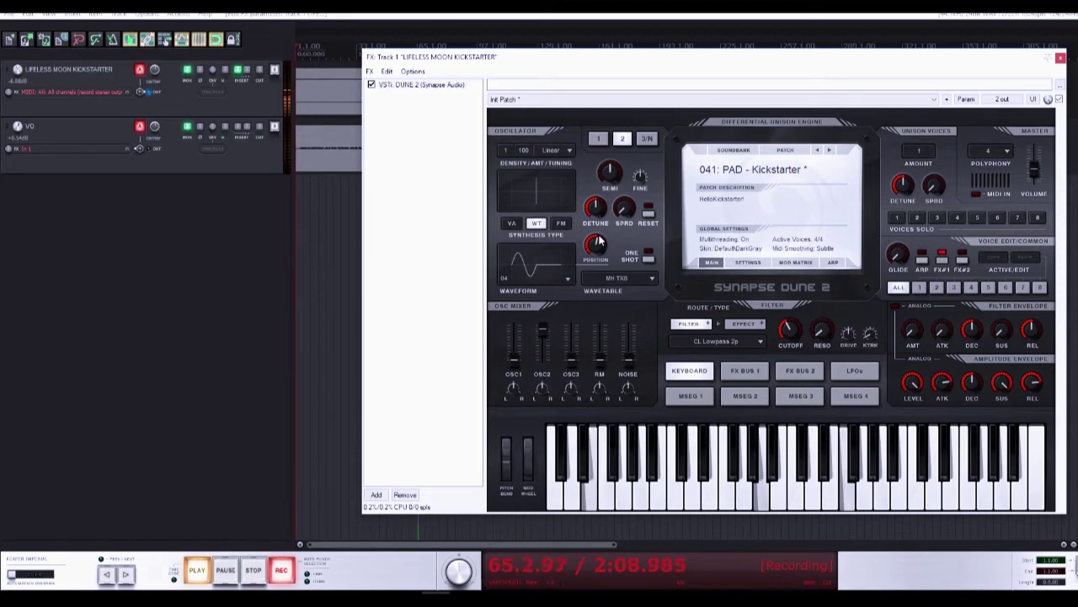
click(567, 277)
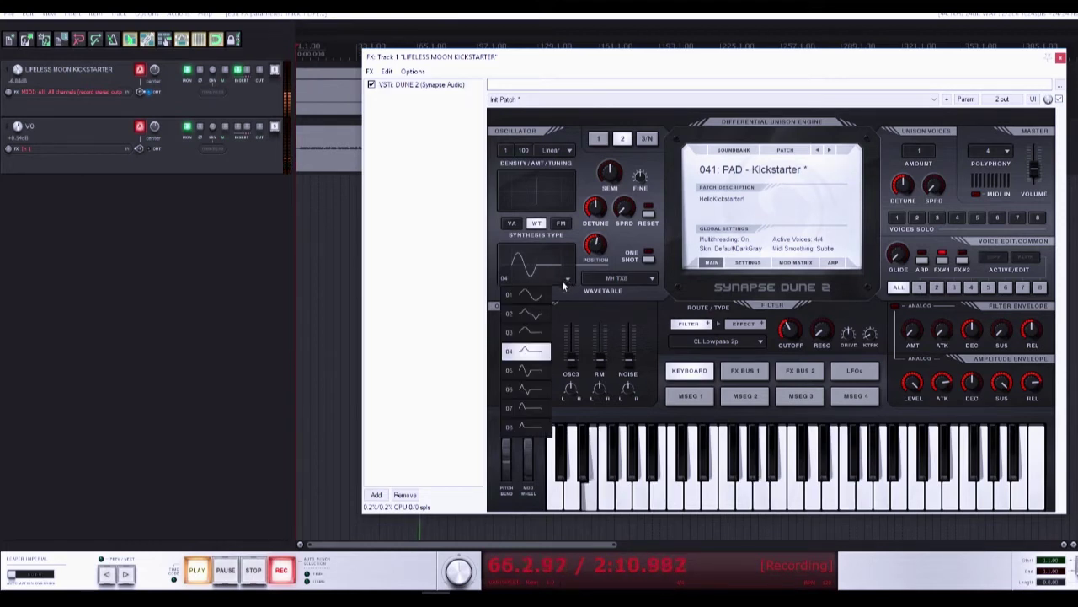
click(530, 349)
click(567, 277)
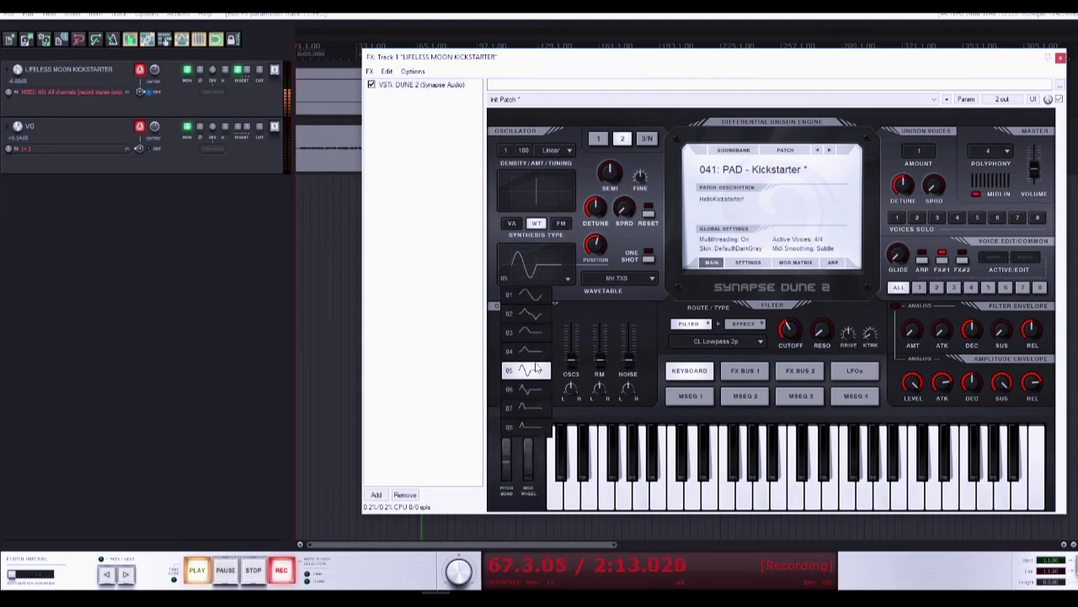
click(527, 377)
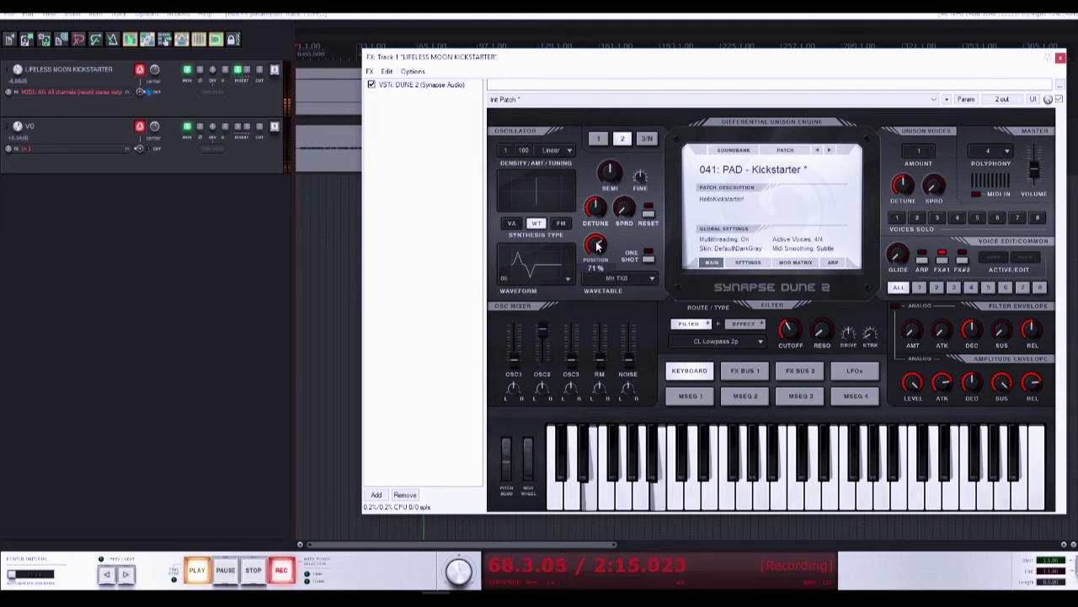
drag(596, 246, 597, 248)
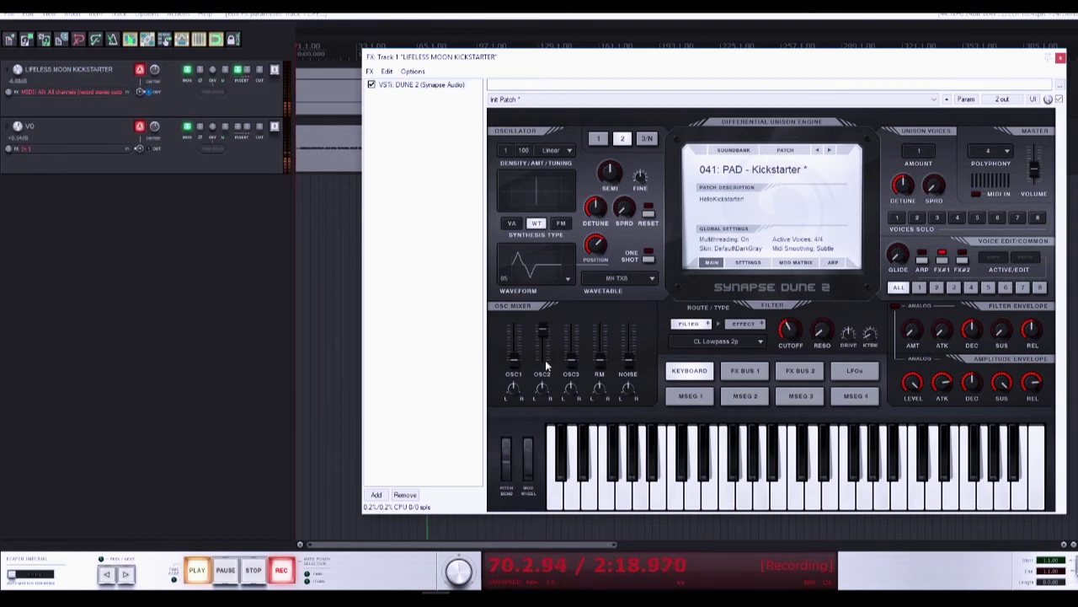
- Raise oscillators 1 and 3 in the mixer and tune oscillator 3 down with its semitone control
drag(516, 355, 515, 334)
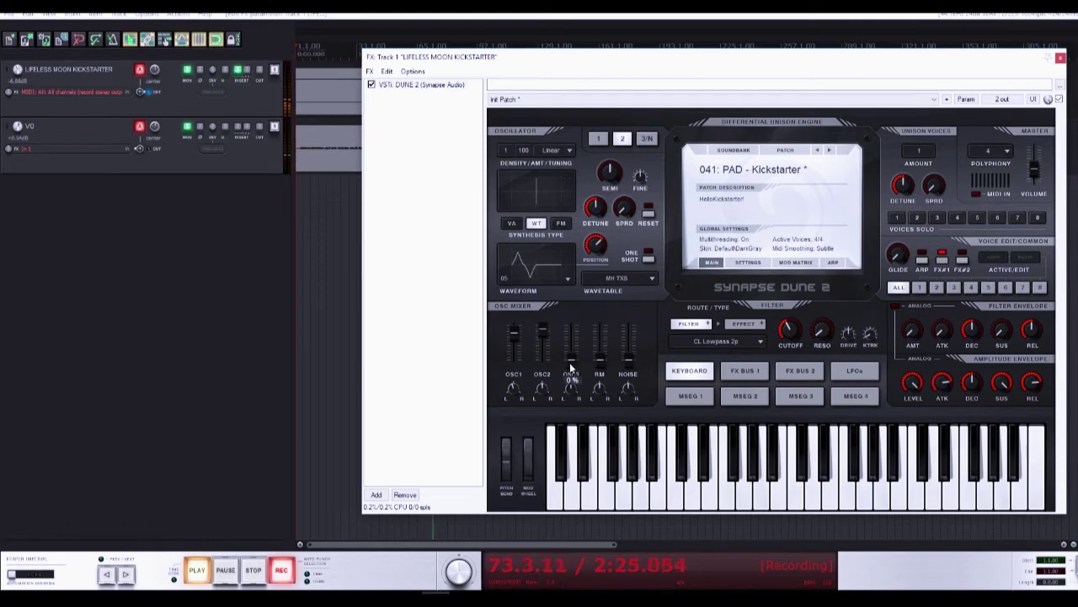
drag(572, 361, 571, 337)
click(648, 140)
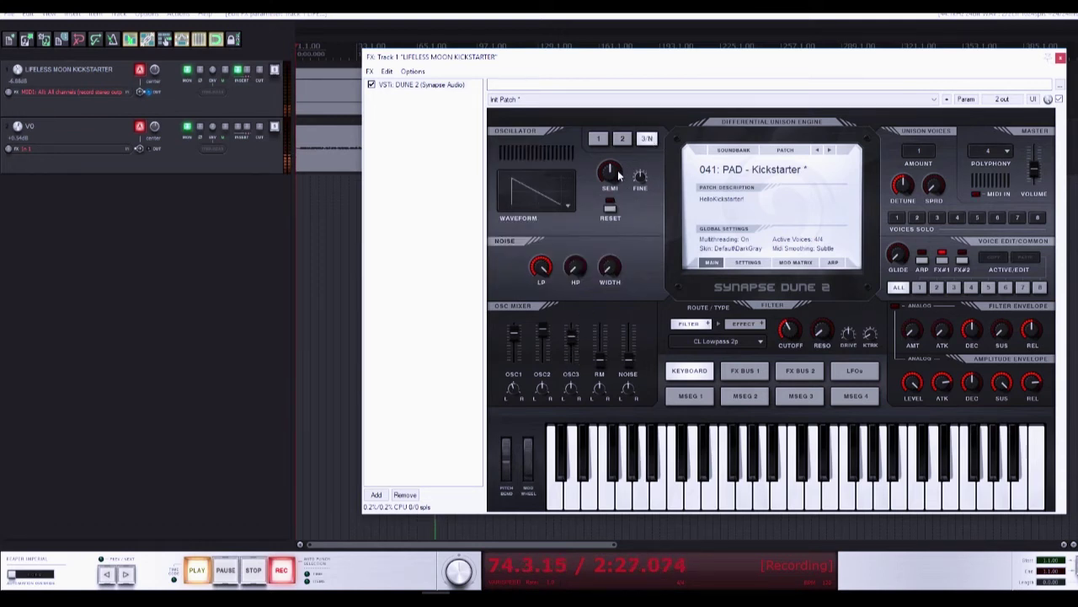
drag(614, 178, 616, 197)
- Rebalance the three oscillator levels with a little ring modulation in the mixer, and raise the filter resonance
drag(542, 328, 545, 379)
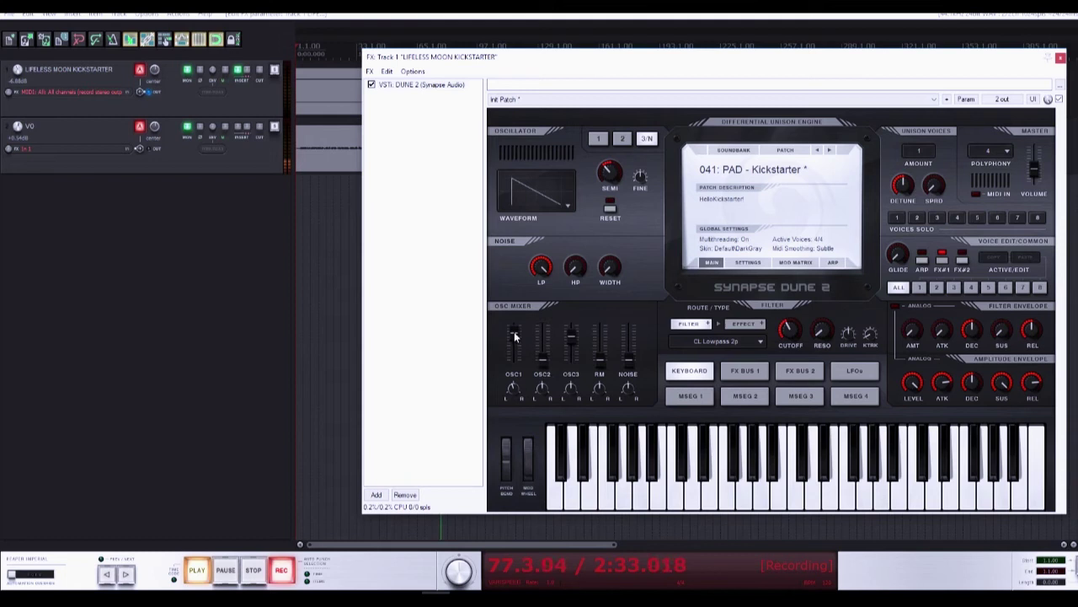
drag(516, 329, 521, 392)
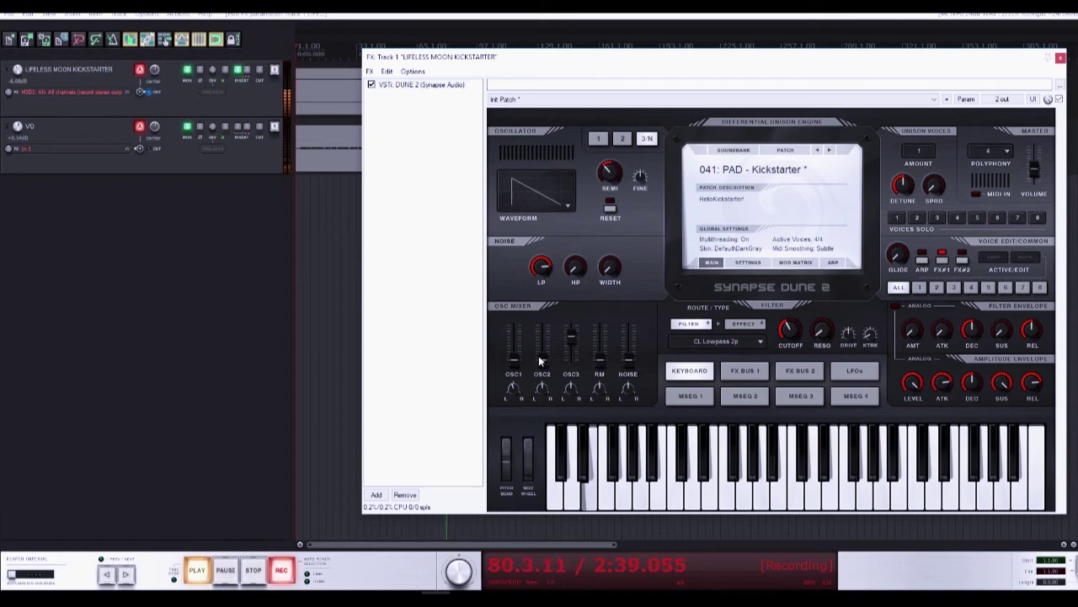
drag(543, 359, 601, 361)
drag(822, 331, 819, 314)
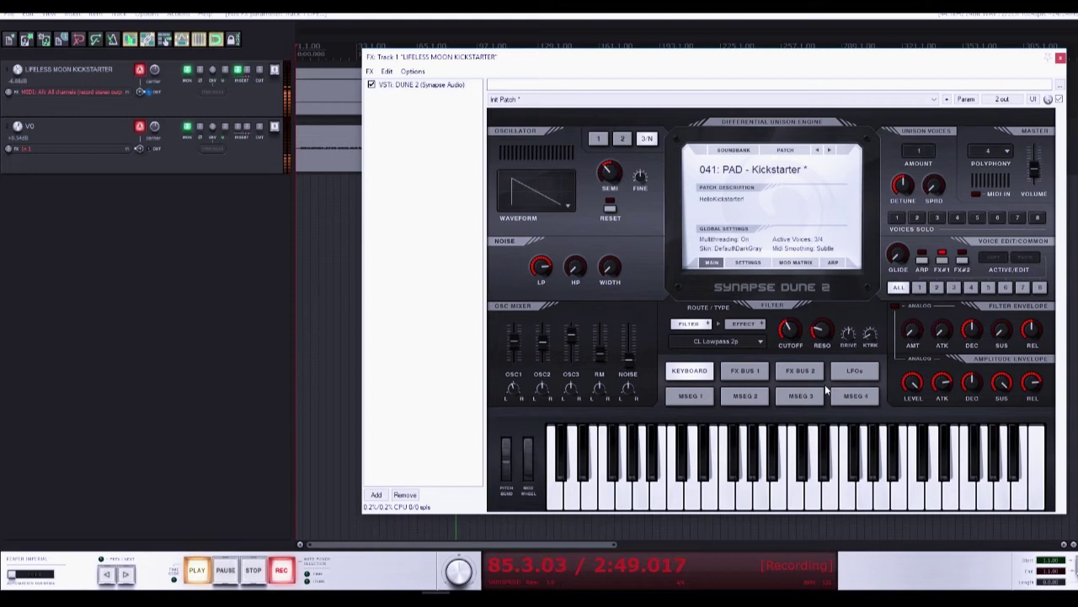
- Activate Delay 1 on FX Bus 1, set its type to Ping Pong and increase its feedback and dry/wet mix
click(742, 371)
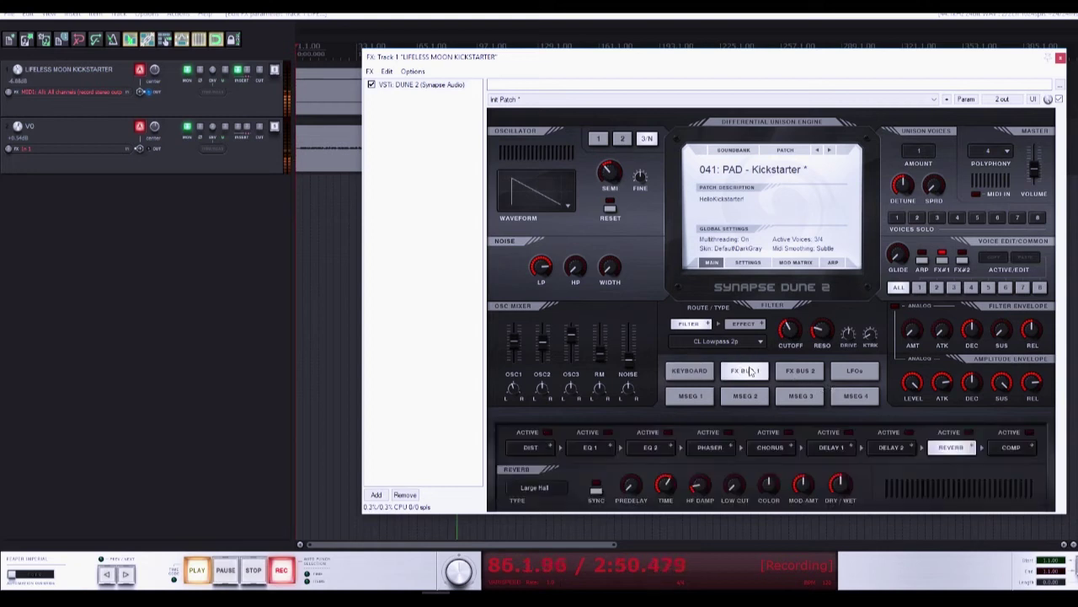
click(849, 432)
click(842, 448)
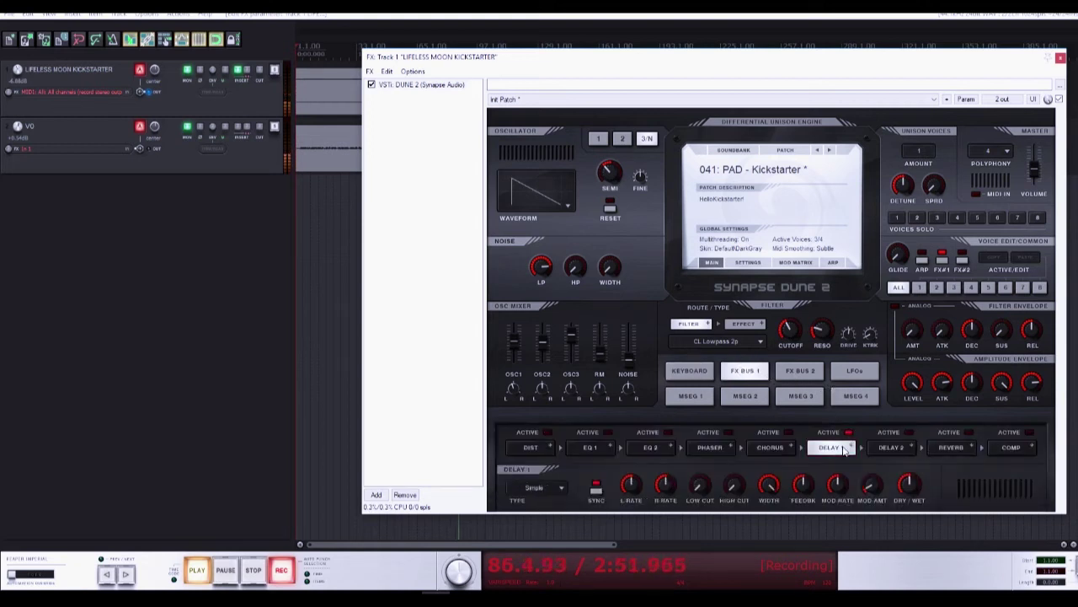
click(573, 488)
click(539, 517)
mouse_move(918, 482)
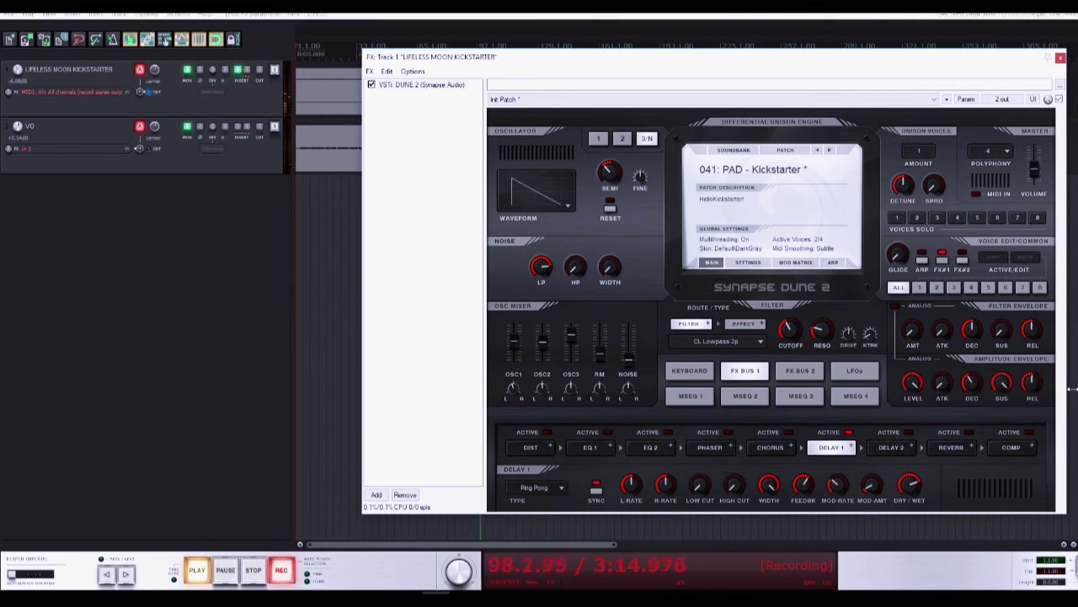
- Activate the reverb on FX Bus 1 with type Ambience and sync on, and raise its predelay and time
click(970, 433)
click(949, 451)
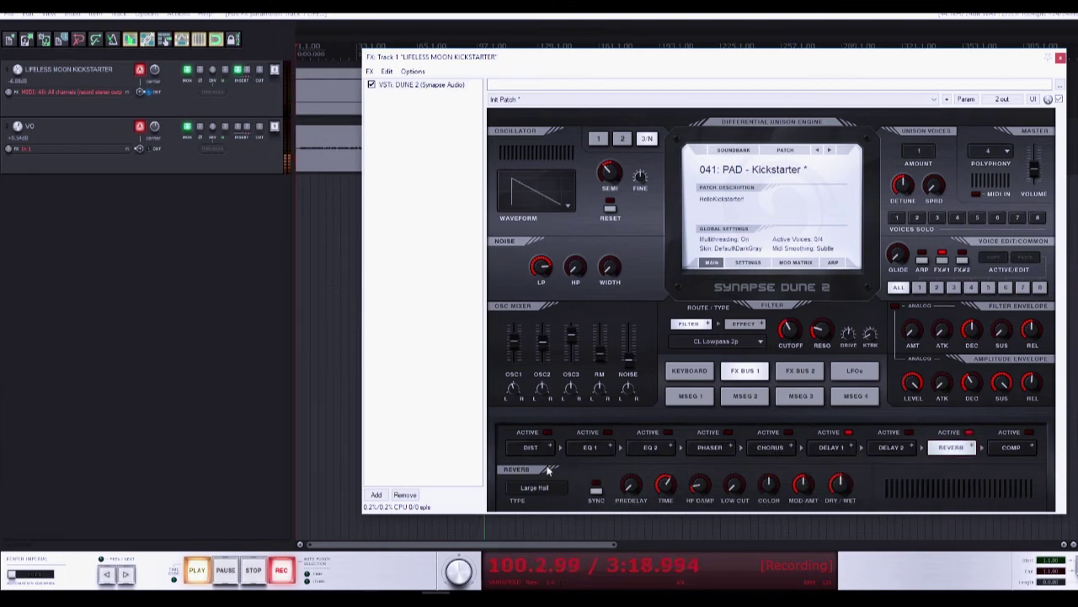
click(538, 487)
click(548, 358)
drag(629, 487, 666, 477)
click(596, 488)
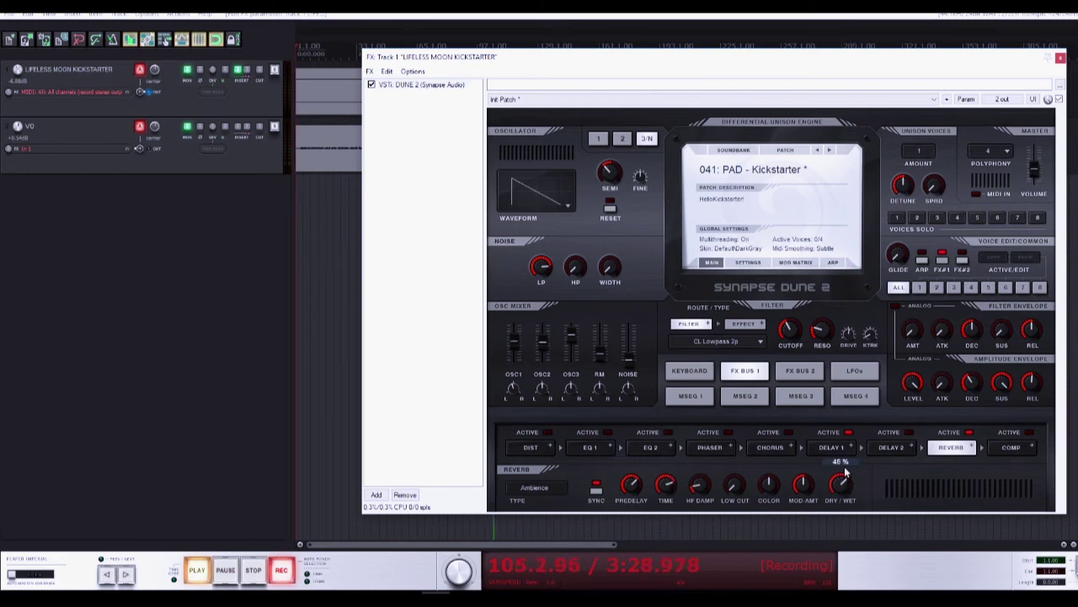
- Raise the reverb's color and fine-tune its dry/wet balance
drag(844, 469, 845, 459)
drag(775, 488, 775, 479)
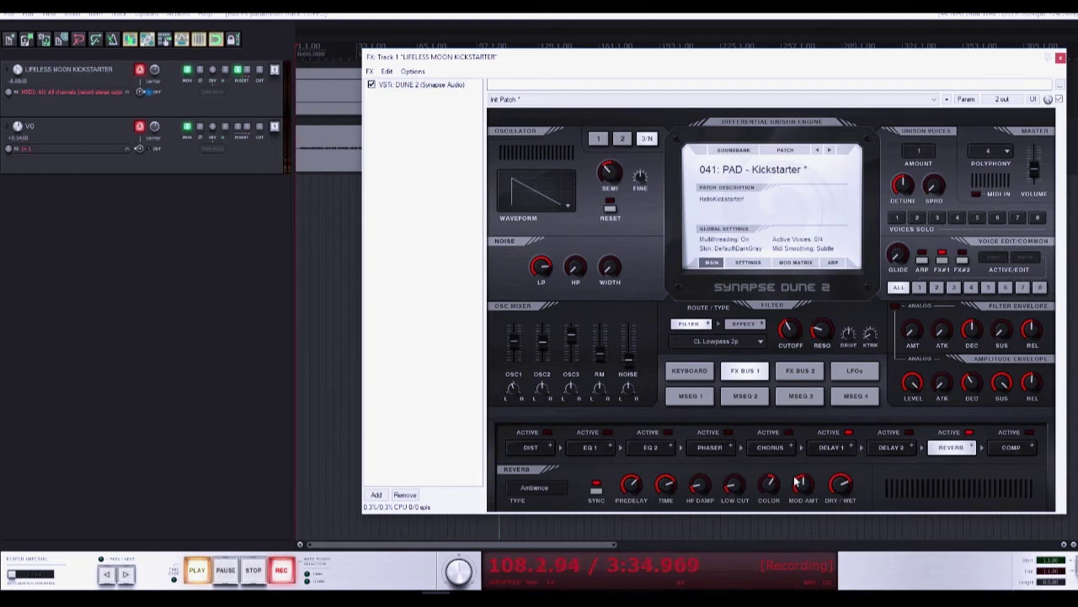
drag(841, 484, 845, 501)
- Lengthen the amplitude envelope's attack, decay and release, and lower its sustain
click(685, 369)
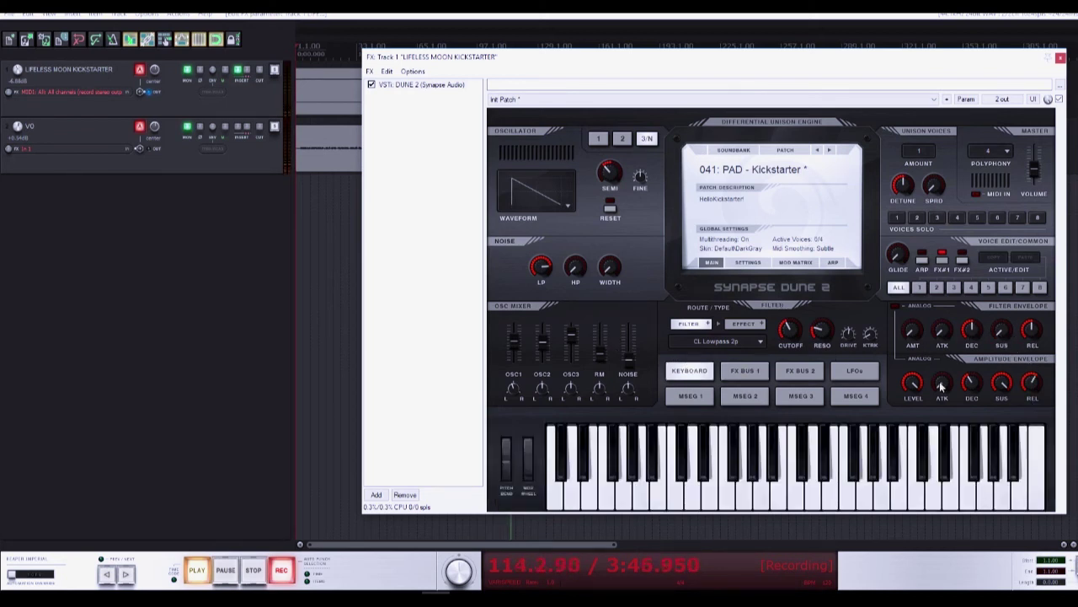
drag(942, 386, 948, 378)
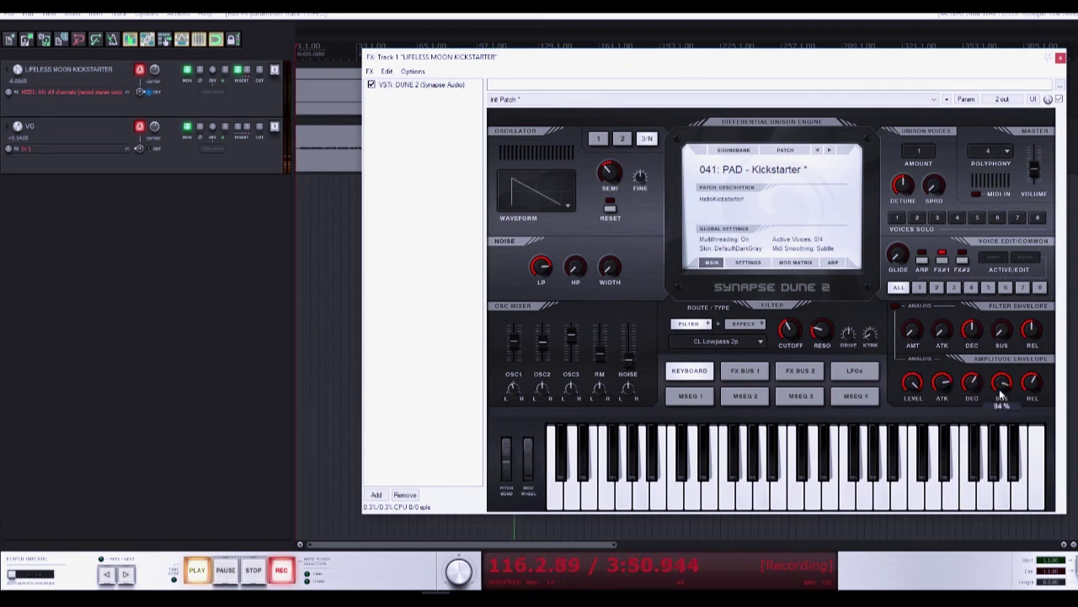
drag(1001, 386, 996, 478)
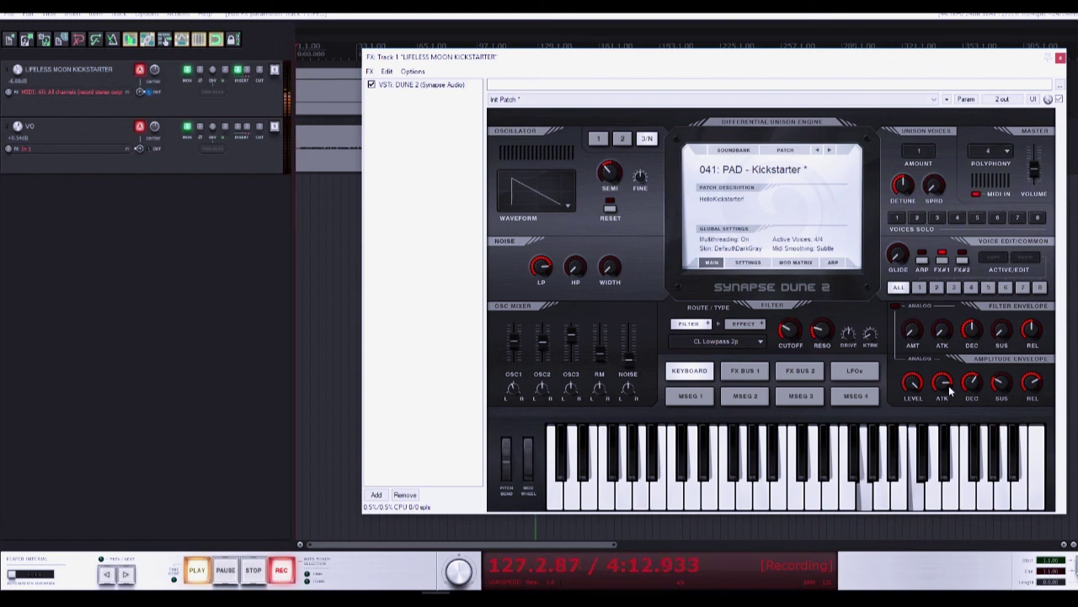
- Activate the Overdrive distortion on FX Bus 1
click(747, 373)
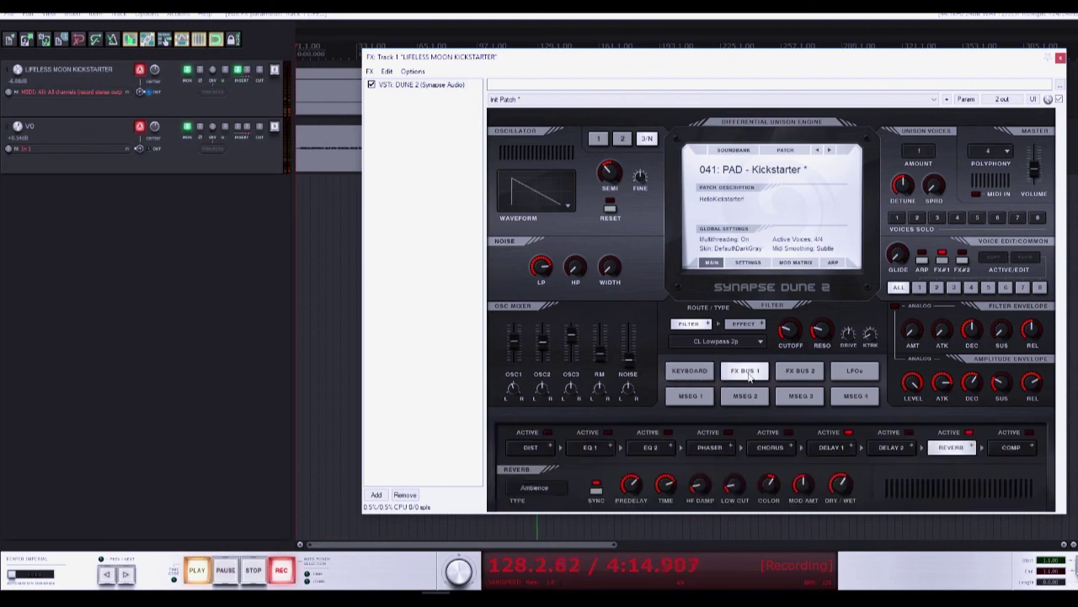
click(544, 446)
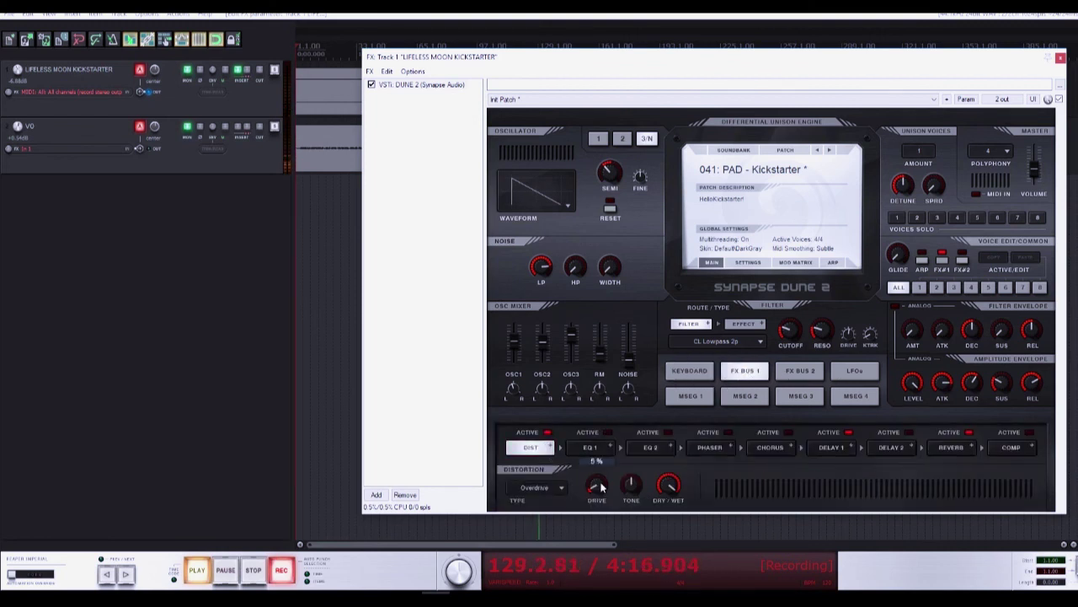